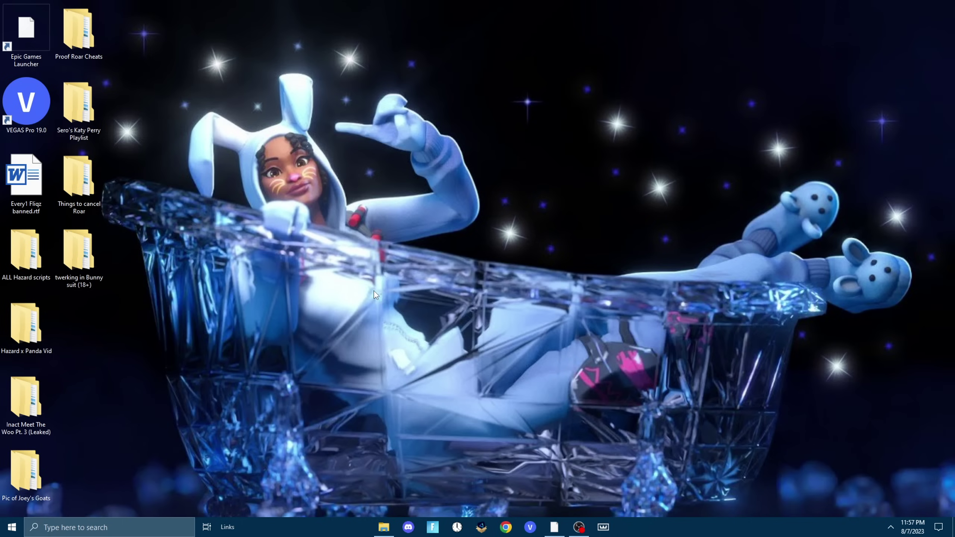
Find the Background apps settings page and switch 'Let apps run in the background' off, then back on
{"action": "key", "text": "super"}
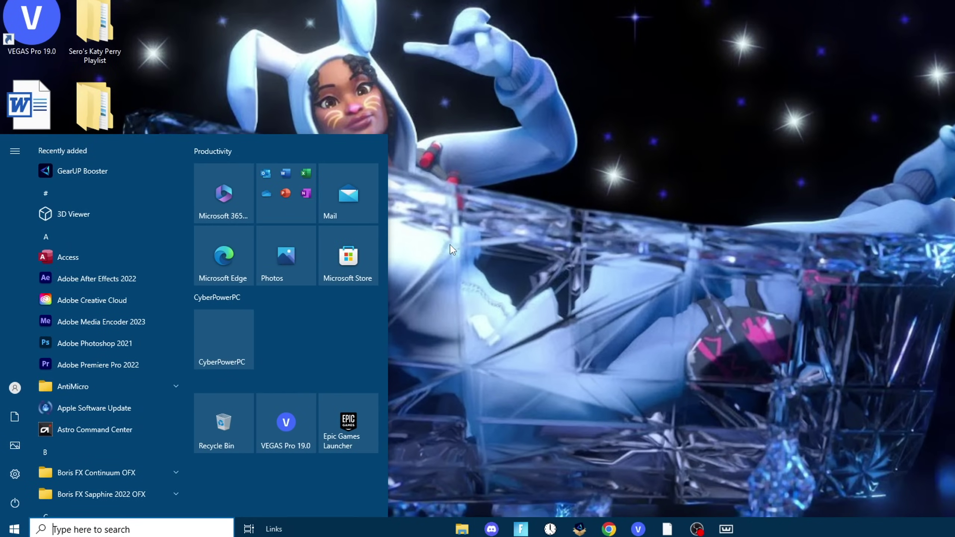
{"action": "type", "text": "background apps"}
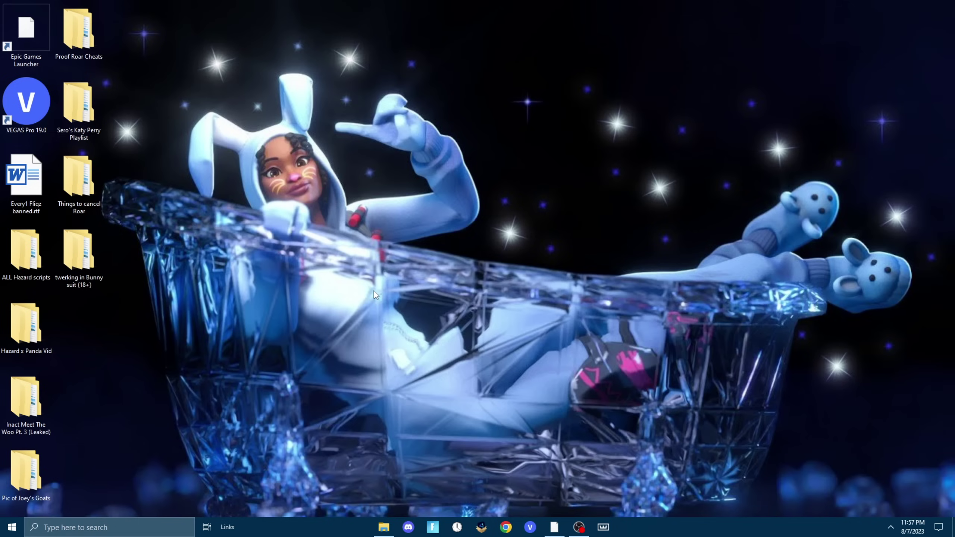
{"action": "key", "text": "super"}
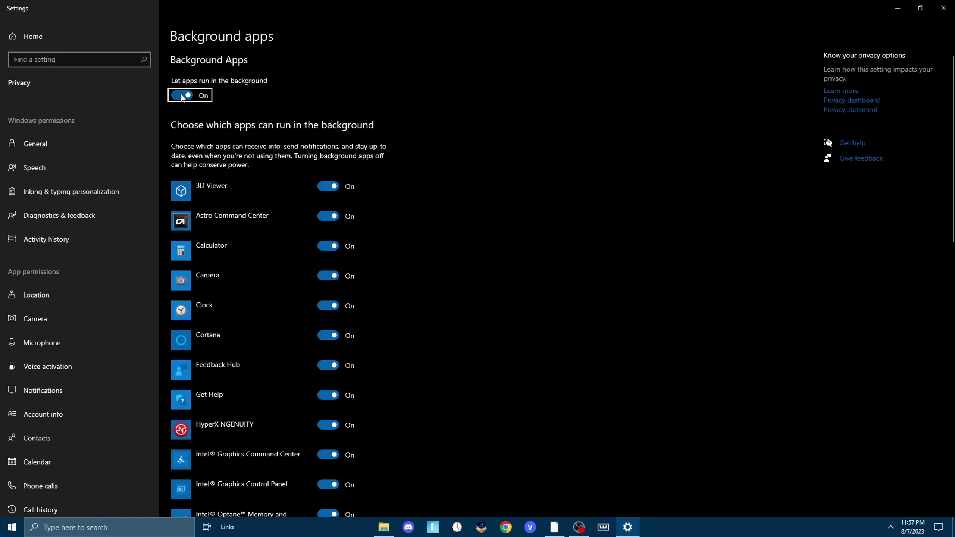
{"action": "left_click", "coordinate": [182, 95]}
{"action": "left_click", "coordinate": [182, 96]}
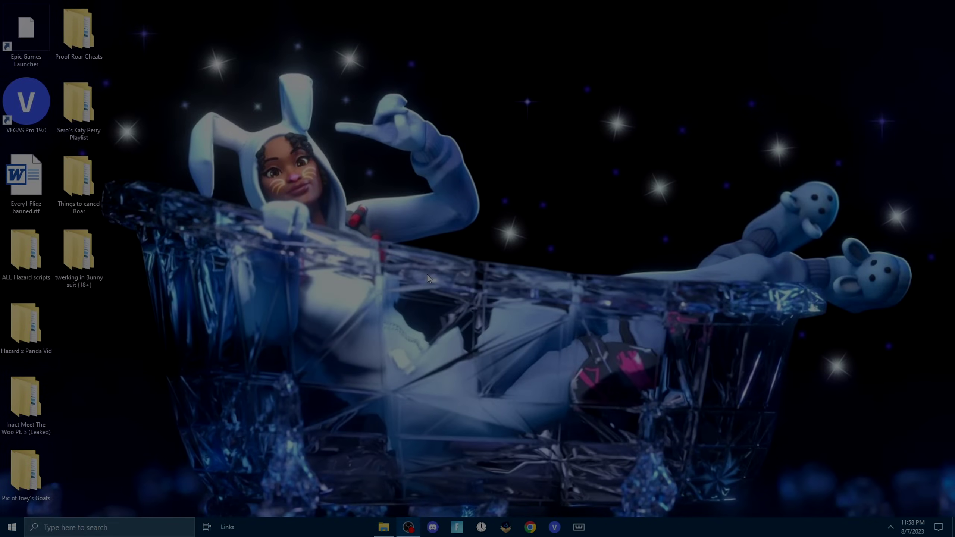
Launch Task Manager from search and show its Startup apps list
{"action": "key", "text": "super"}
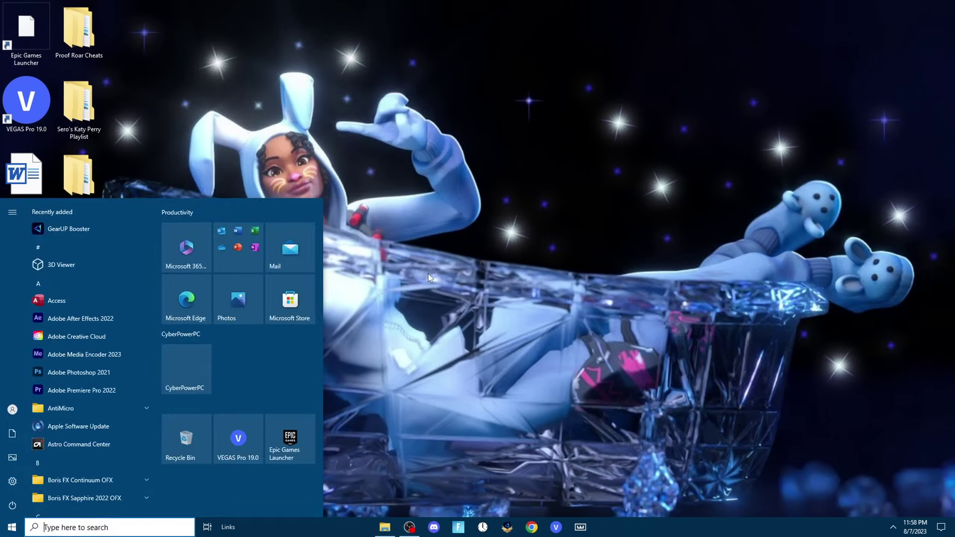
{"action": "type", "text": "task"}
{"action": "type", "text": " manager"}
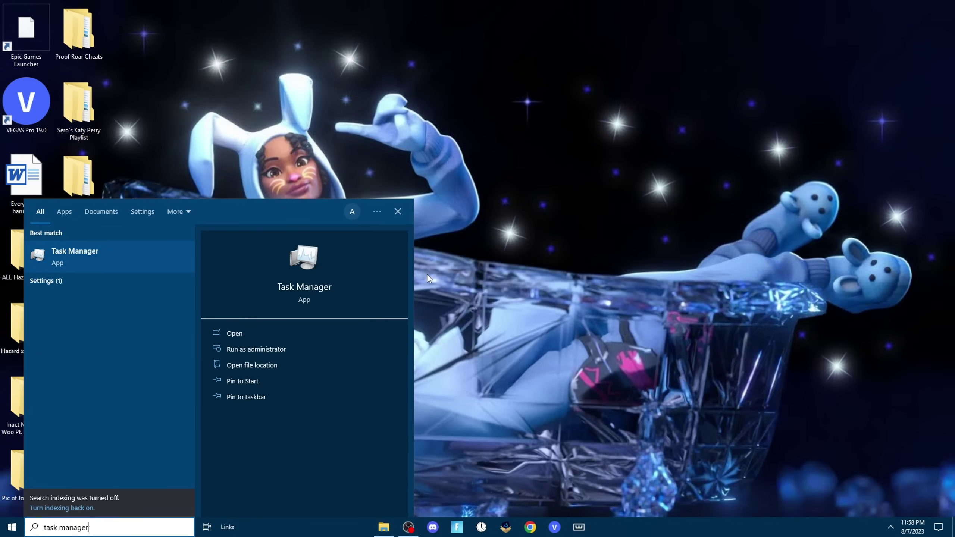
{"action": "key", "text": "Return"}
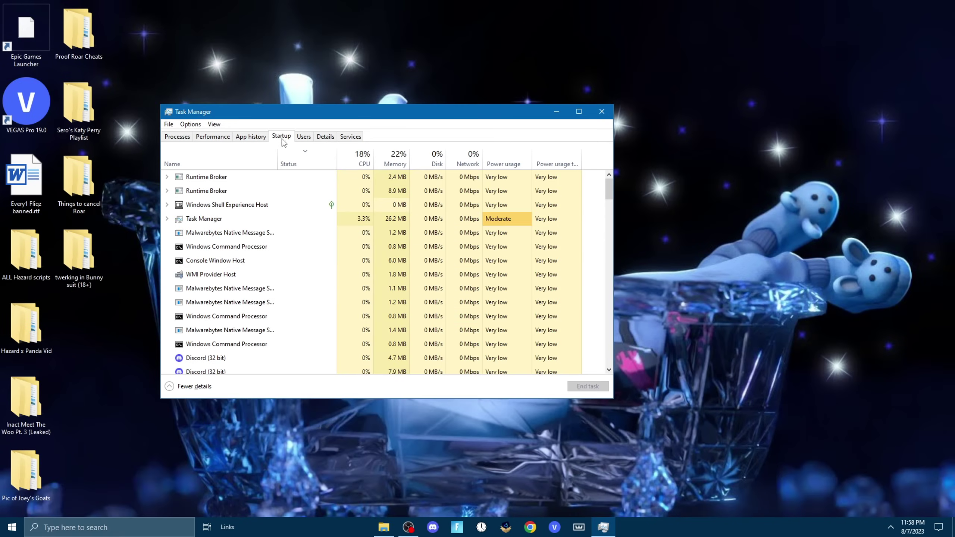
{"action": "left_click", "coordinate": [282, 137]}
Disable EpicGamesLauncher, HyperX NGENUITY and the Intel graphics entry at startup, leaving Microsoft Edge unchanged
{"action": "right_click", "coordinate": [339, 305]}
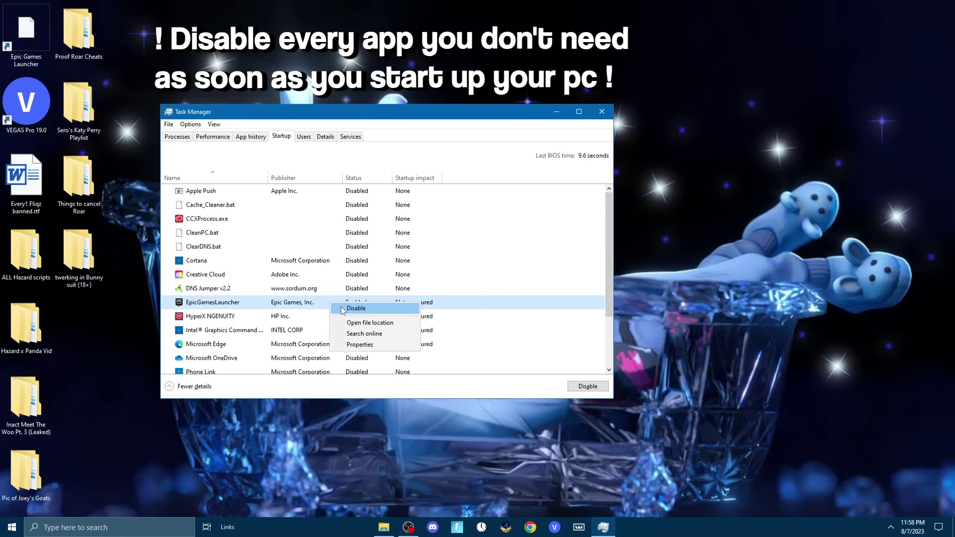
{"action": "left_click", "coordinate": [348, 308]}
{"action": "right_click", "coordinate": [341, 317]}
{"action": "key", "text": "Escape"}
{"action": "right_click", "coordinate": [335, 331]}
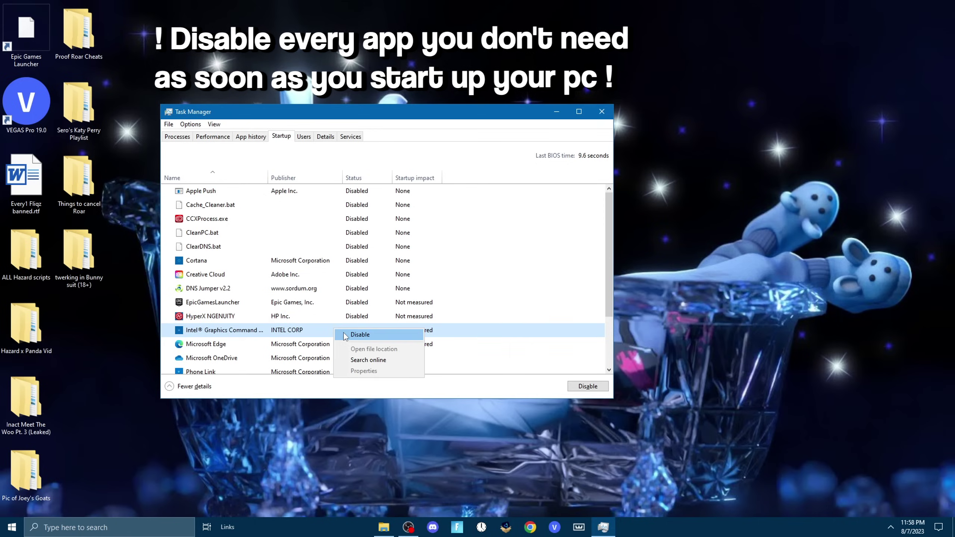
{"action": "left_click", "coordinate": [342, 337]}
{"action": "right_click", "coordinate": [324, 344]}
{"action": "left_click", "coordinate": [326, 349]}
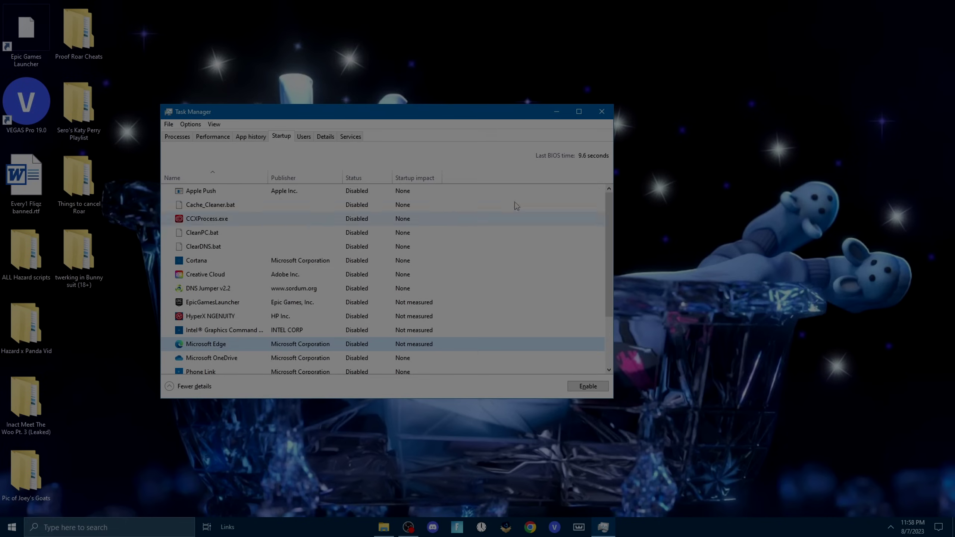
Close Task Manager and launch a program from a system-tray icon's quick menu
{"action": "key", "text": "alt+F4"}
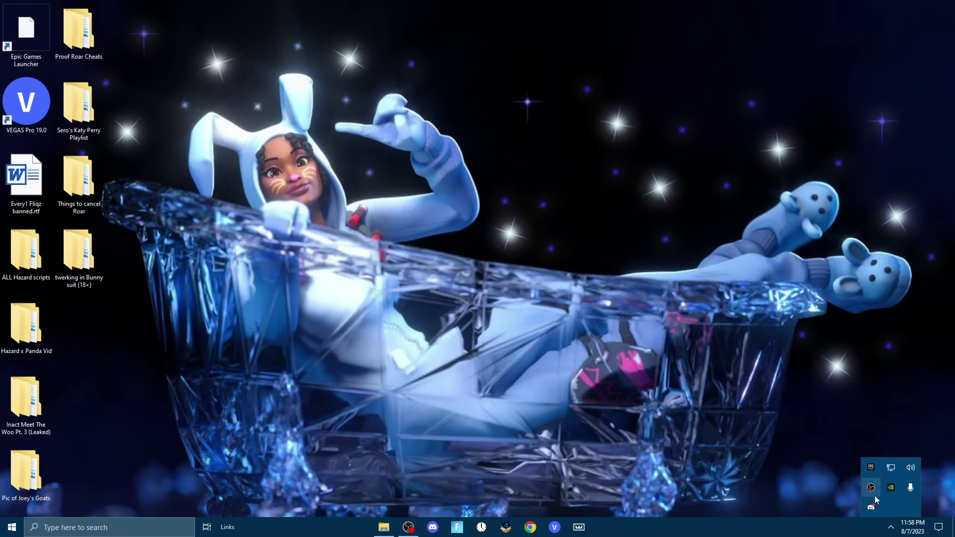
{"action": "right_click", "coordinate": [891, 488]}
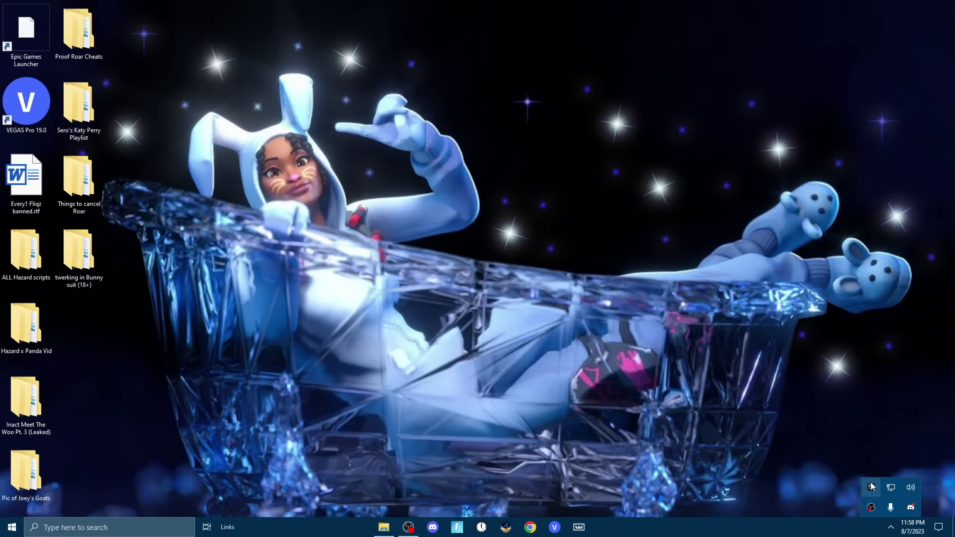
{"action": "left_click", "coordinate": [872, 487]}
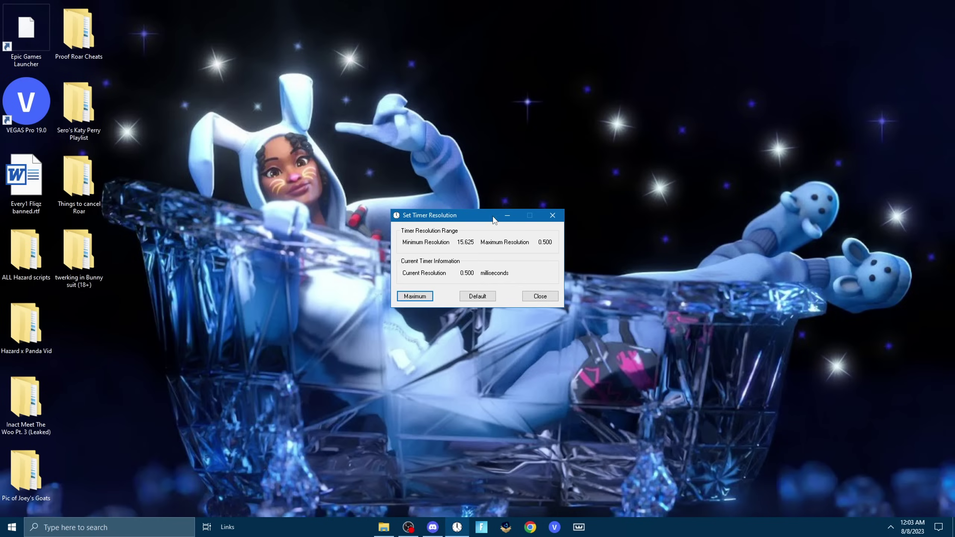
Minimize Set Timer Resolution so it keeps running at 0.500 ms in the background
{"action": "left_click", "coordinate": [507, 215]}
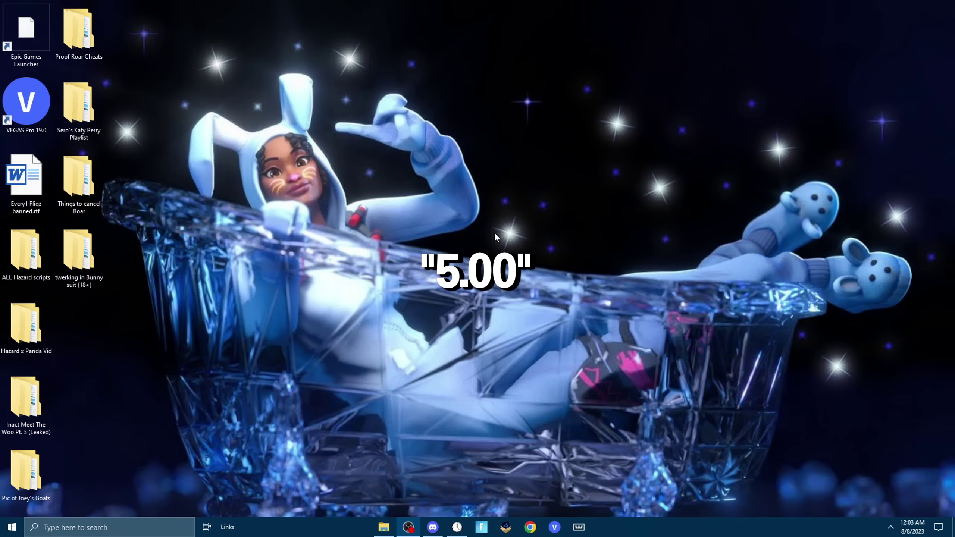
Search for cmd and run Command Prompt as administrator
{"action": "key", "text": "super"}
{"action": "type", "text": "cmd"}
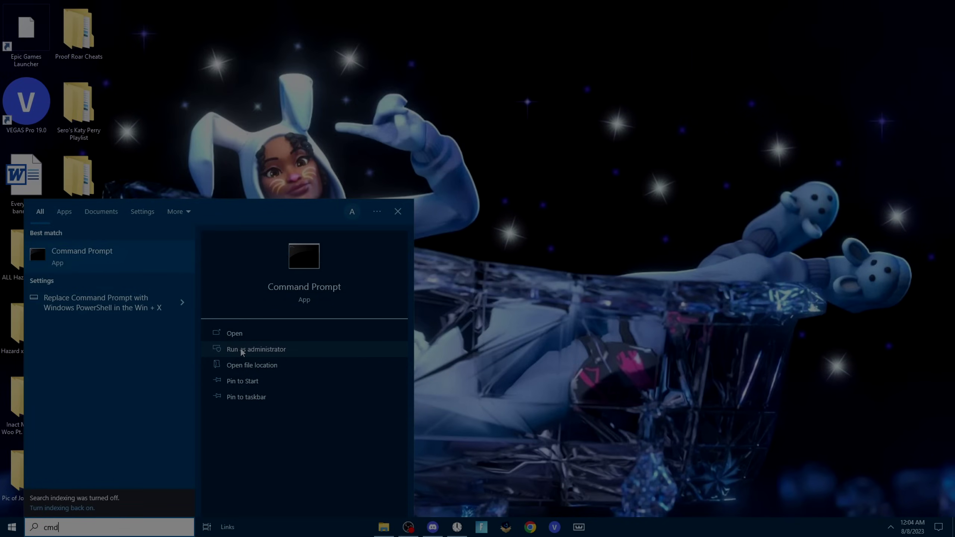
{"action": "left_click", "coordinate": [262, 345]}
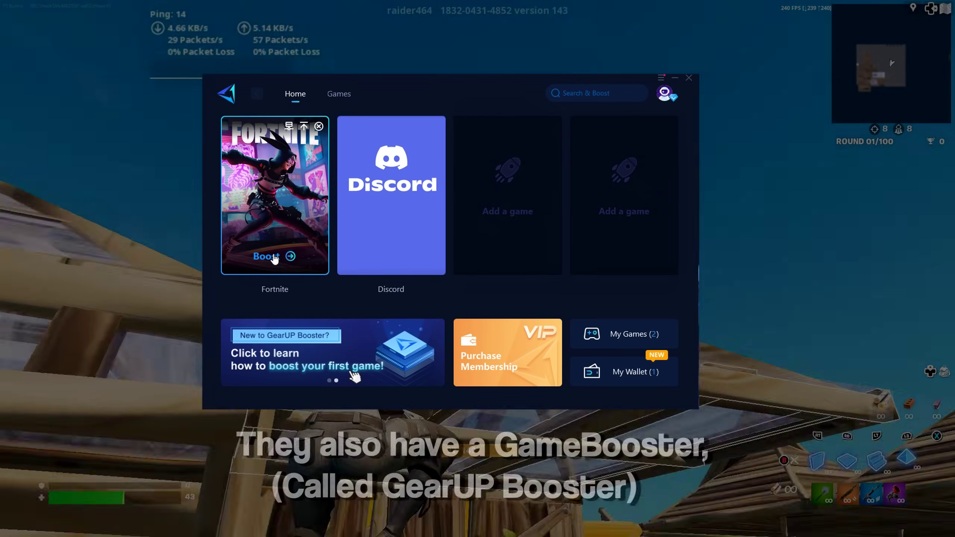
Boost Fortnite and view its boost status page
{"action": "left_click", "coordinate": [275, 259]}
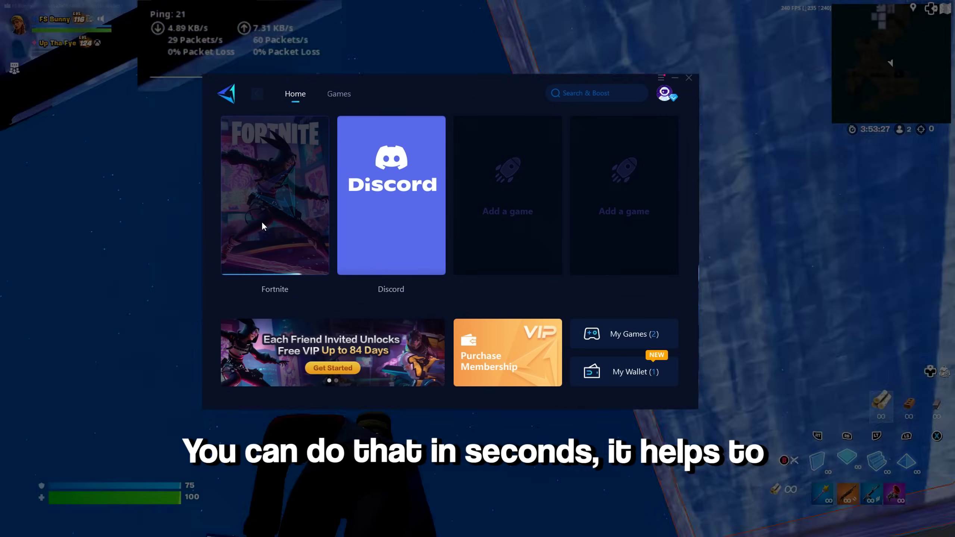
{"action": "left_click", "coordinate": [262, 226]}
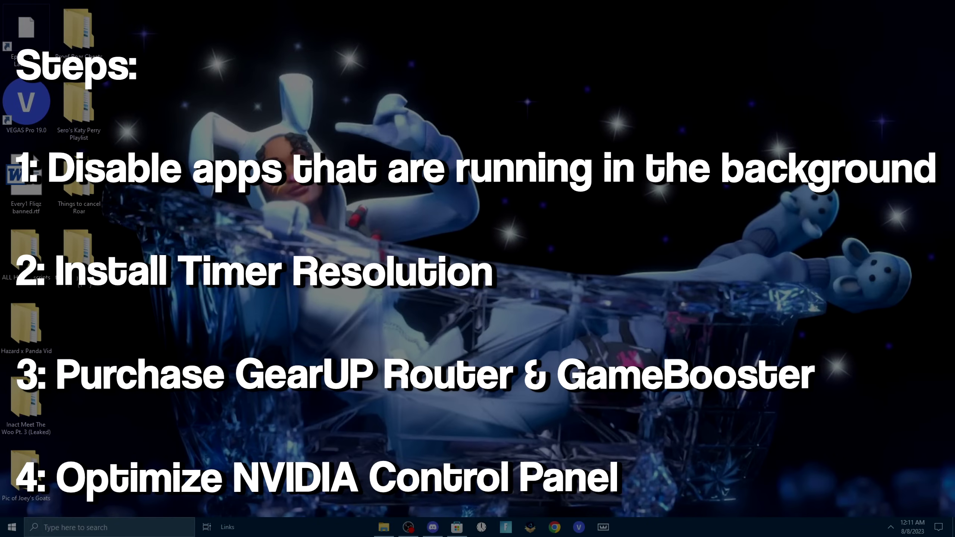
Open Device Manager and expand Display adapters to reveal the NVIDIA GeForce RTX 2080 SUPER
{"action": "key", "text": "super"}
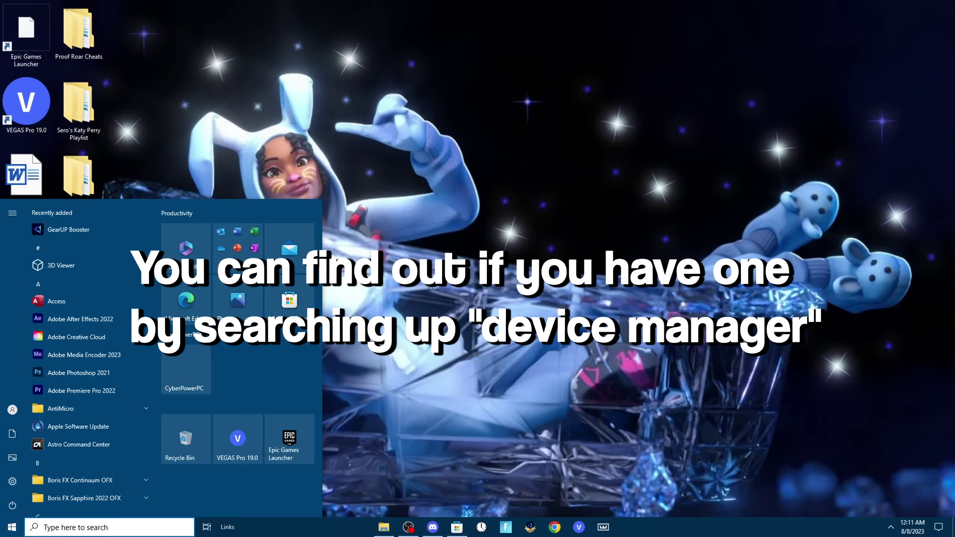
{"action": "type", "text": "DEVICE MA"}
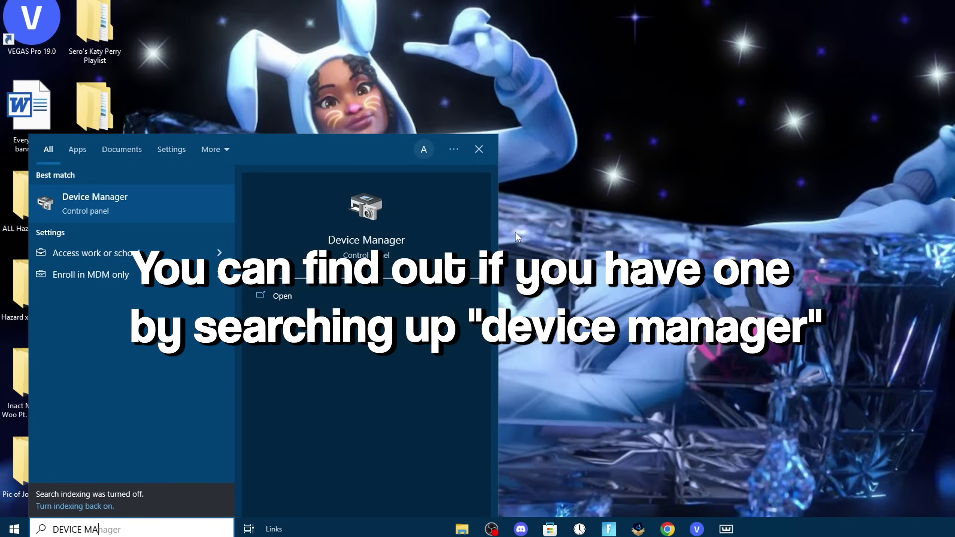
{"action": "type", "text": "NAGE"}
{"action": "key", "text": "Return"}
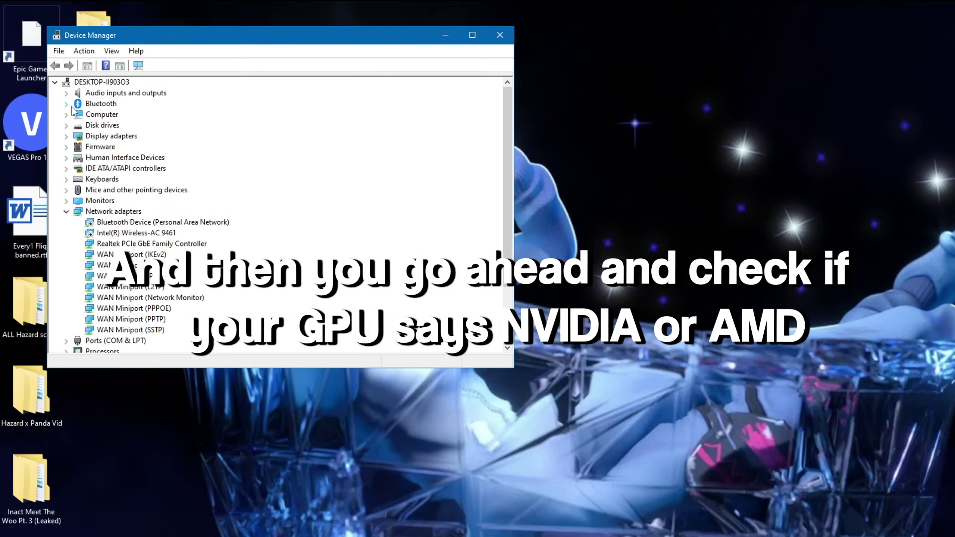
{"action": "left_click", "coordinate": [67, 137]}
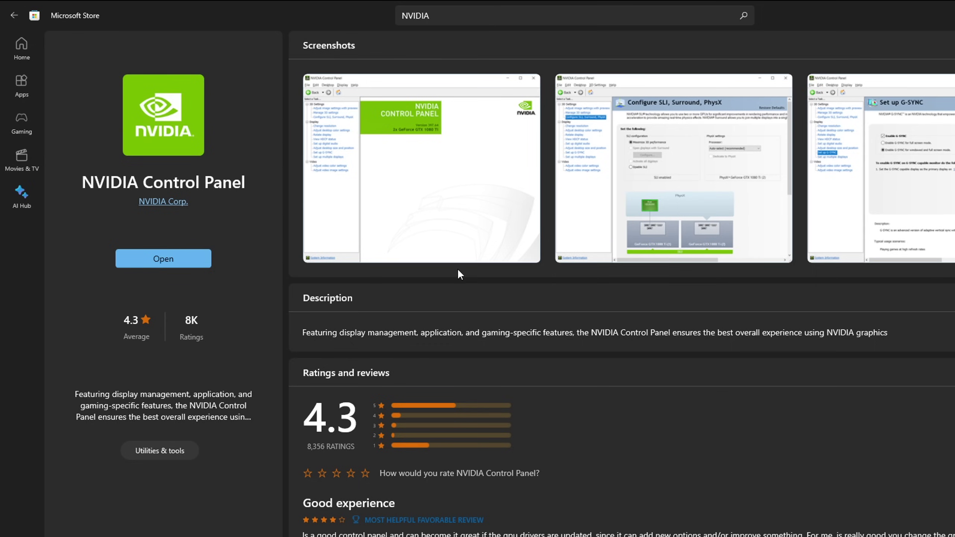
Launch NVIDIA Control Panel and set global Low Latency Mode to Ultra under Manage 3D settings
{"action": "left_click", "coordinate": [143, 259]}
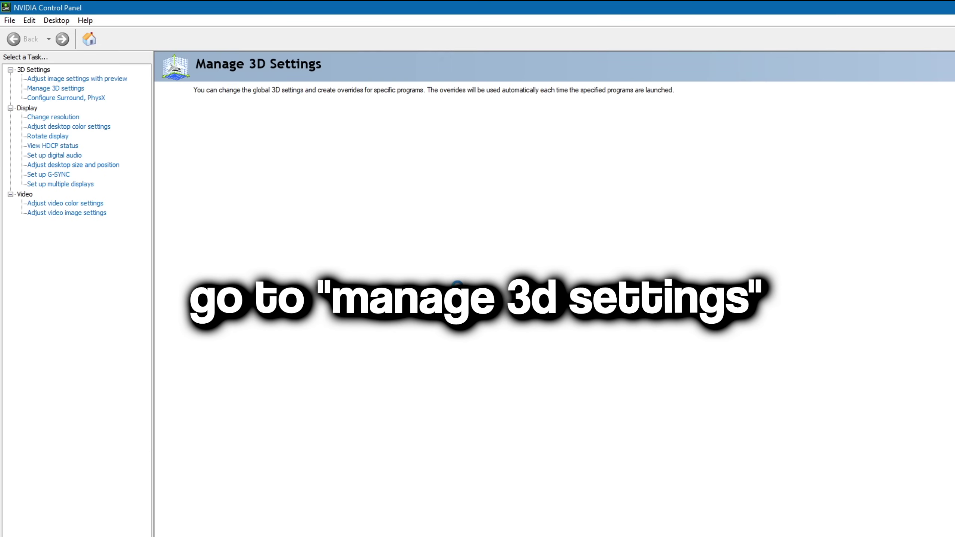
{"action": "scroll", "coordinate": [350, 275], "scroll_direction": "down", "scroll_amount": 2}
{"action": "left_click", "coordinate": [346, 274]}
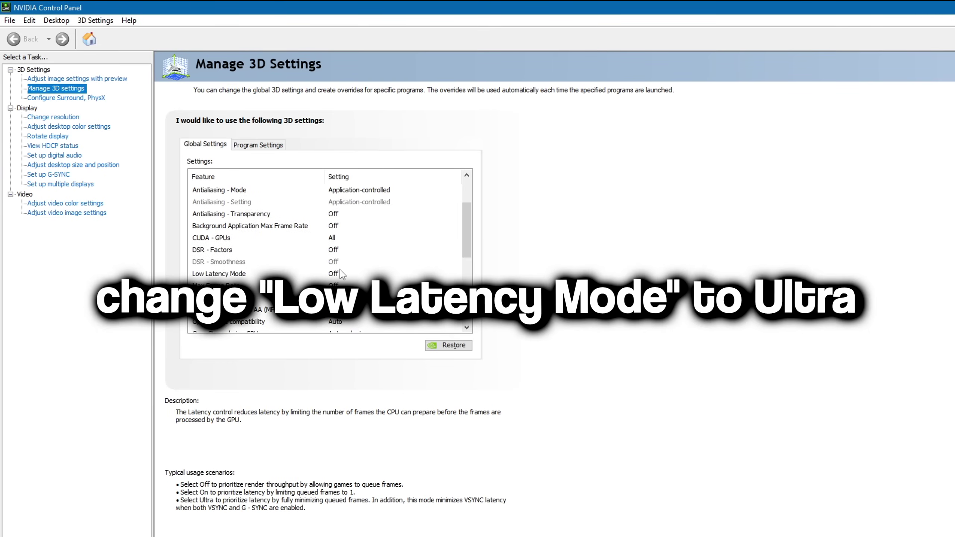
{"action": "left_click", "coordinate": [346, 278]}
{"action": "left_click", "coordinate": [347, 307]}
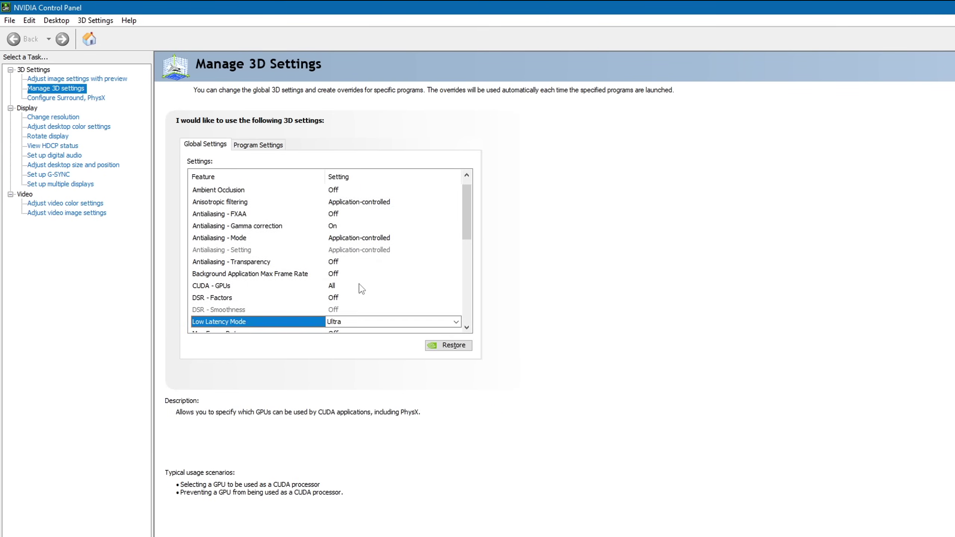
{"action": "scroll", "coordinate": [362, 287], "scroll_direction": "down", "scroll_amount": 2}
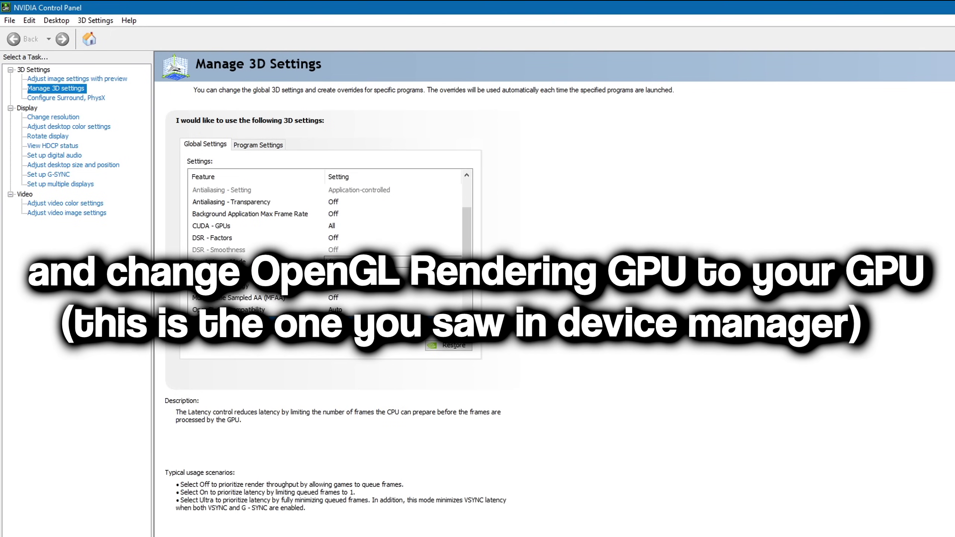
{"action": "left_click", "coordinate": [393, 322]}
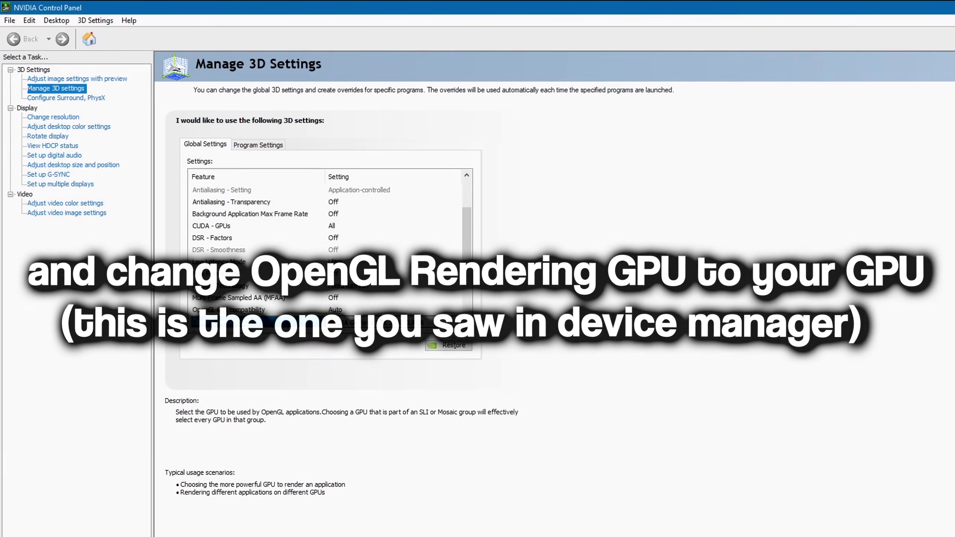